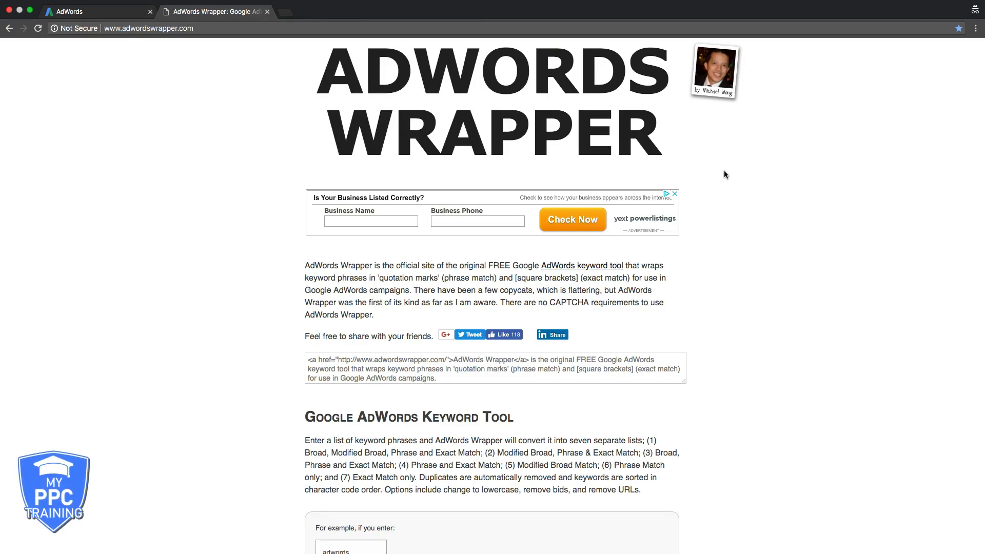
Scroll past the examples to the How to Use steps and the empty keyword box.
scroll(723, 350, "down", 5)
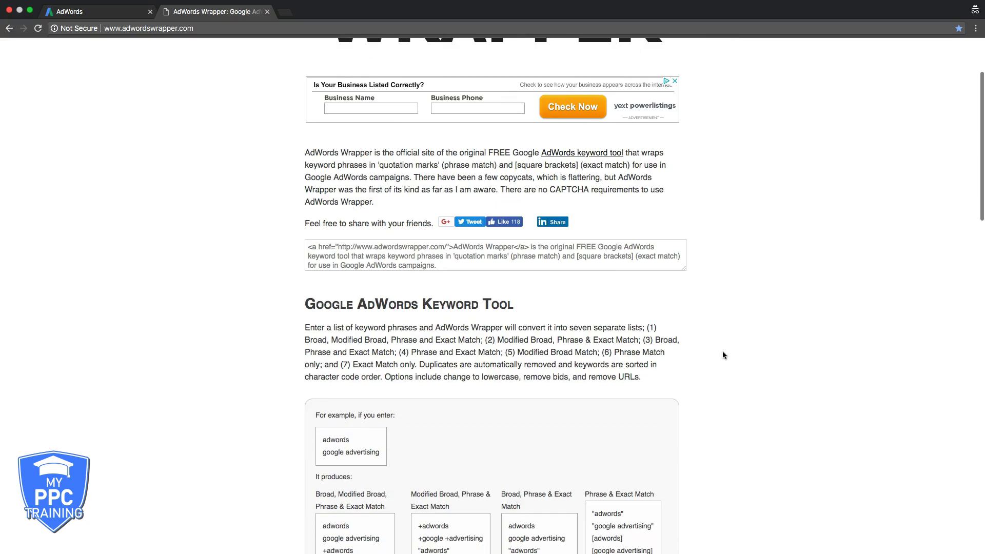
scroll(752, 317, "down", 3)
scroll(752, 318, "down", 2)
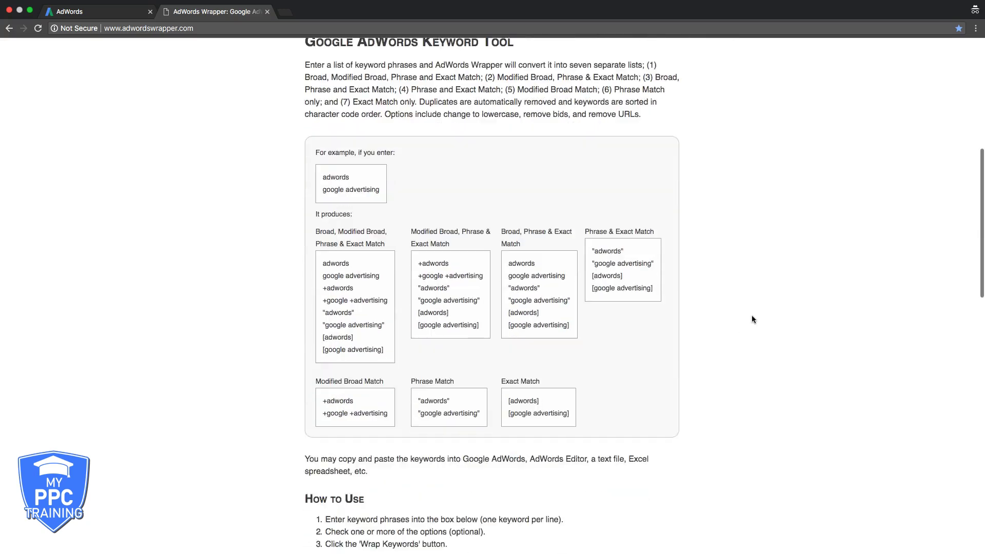
scroll(752, 317, "down", 1)
scroll(752, 317, "down", 5)
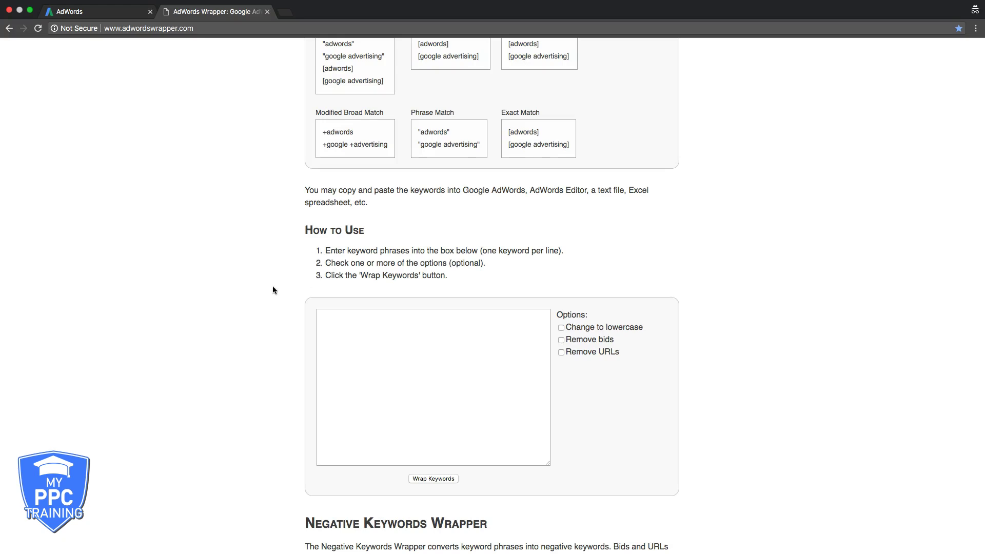
Enter 'philadelphia roofers' and a second line, 'philadelphia roofer services'.
left_click(353, 327)
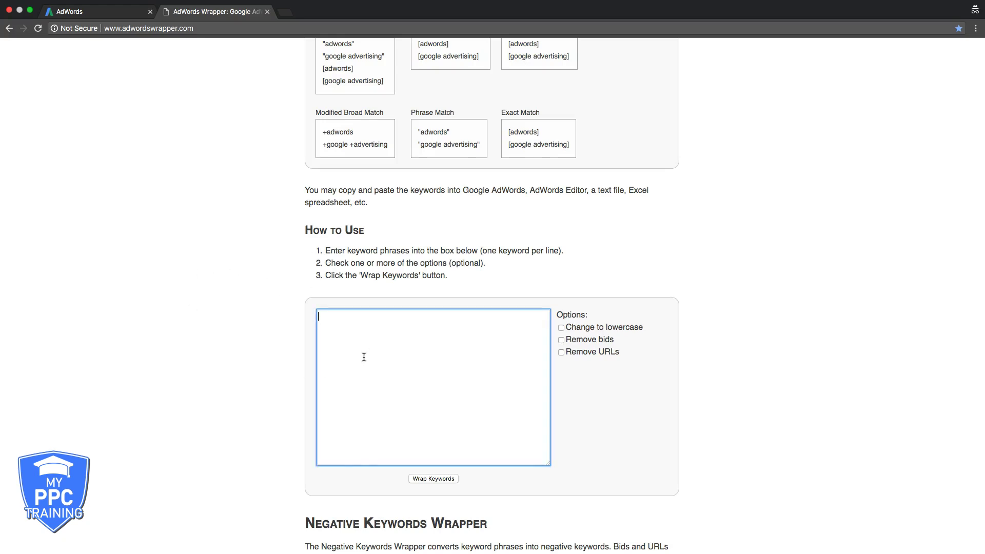
type("philad")
type("elphia roo")
type("fers")
triple_click(357, 316)
key("ctrl+c")
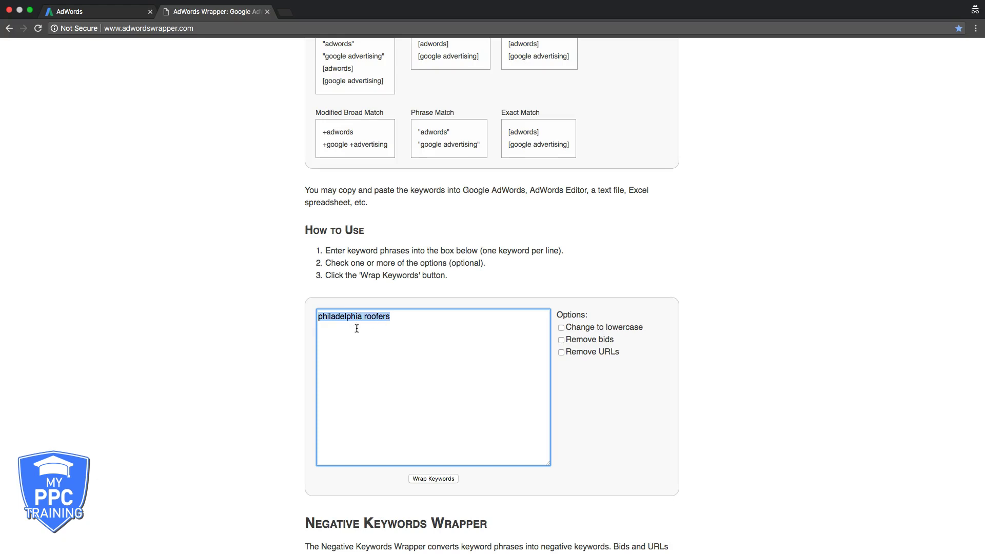
left_click(357, 329)
key("ctrl+v")
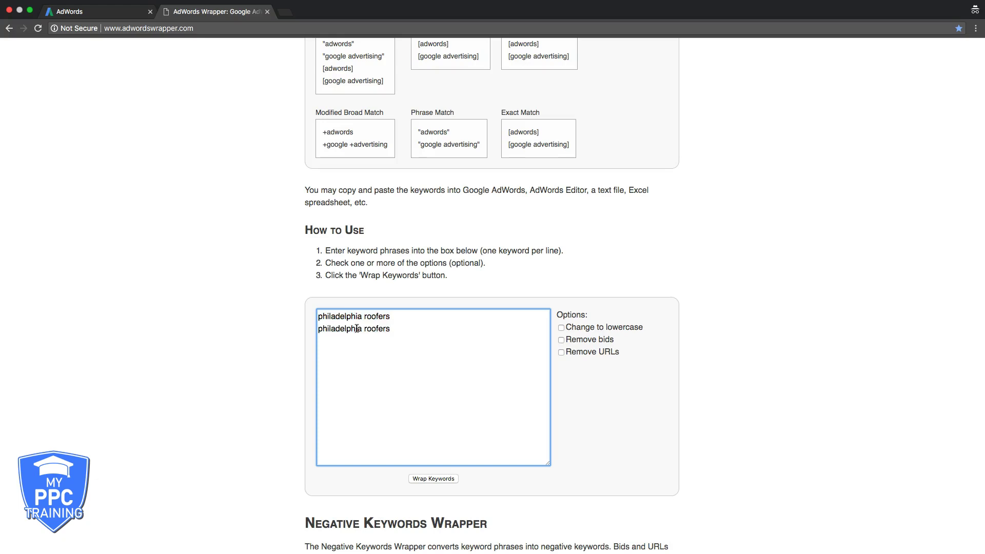
type(" servic")
type("es")
Add a third line, 'philadelphia roofer company', correcting the 'company' typo.
key("Return")
key("ctrl+v")
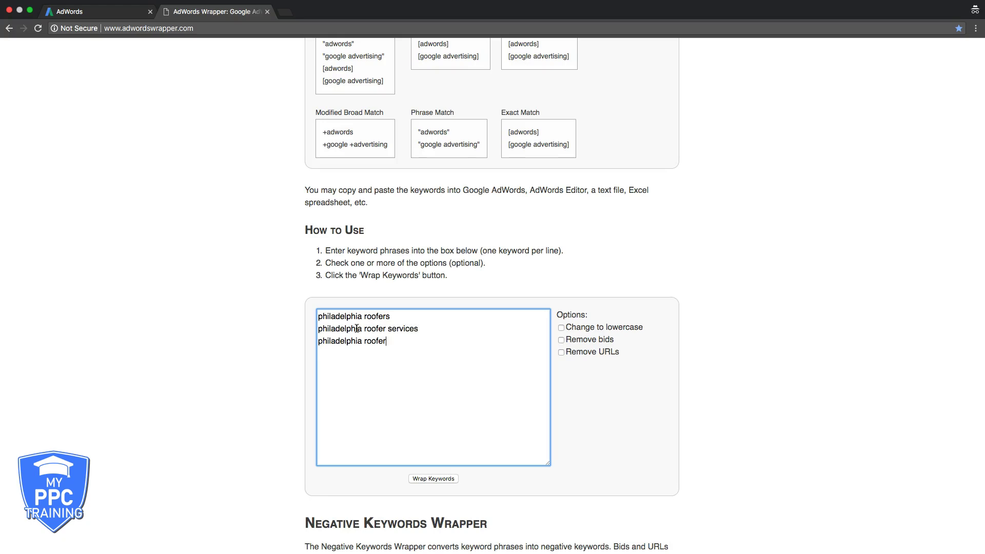
type("omapny")
key("BackSpace")
key("BackSpace")
key("BackSpace")
type("any")
left_click_drag(318, 316, 441, 351)
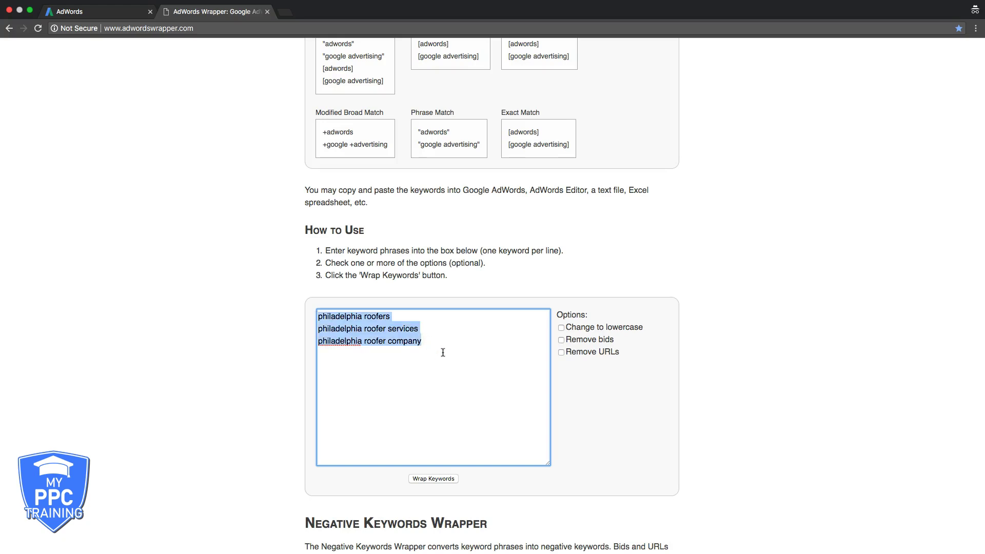
left_click(360, 367)
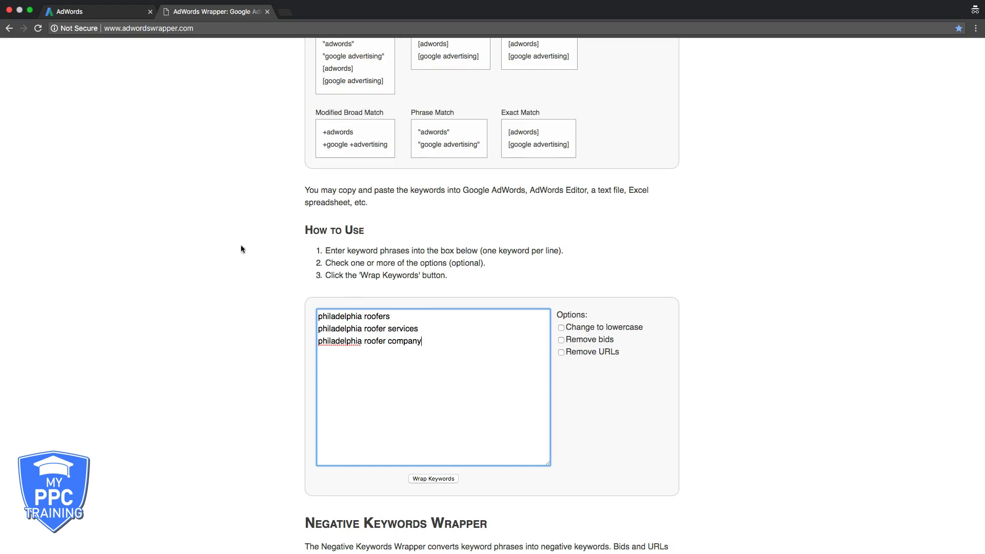
scroll(239, 267, "up", 1)
scroll(239, 267, "down", 3)
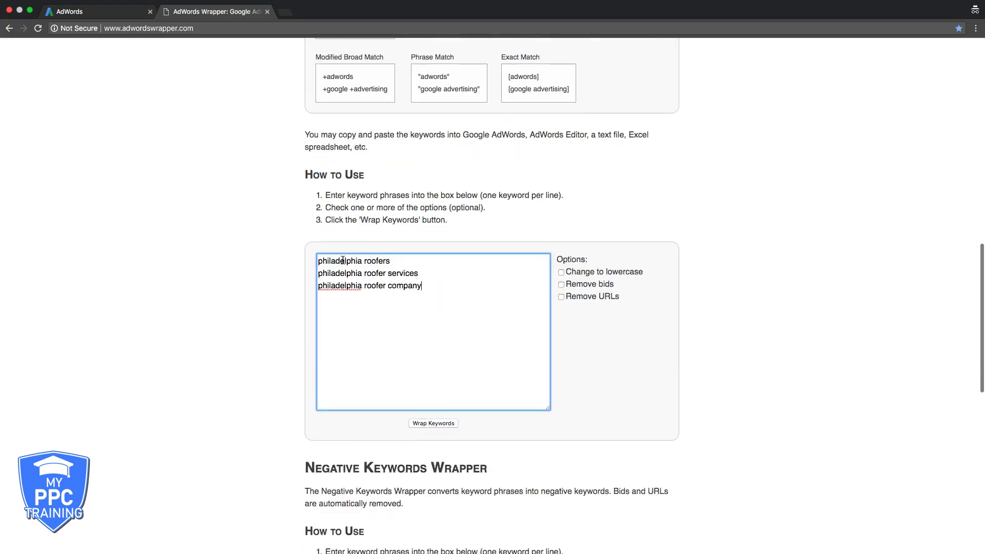
Wrap the three roofer keywords and review the generated broad, modified broad, phrase and exact boxes.
left_click(423, 424)
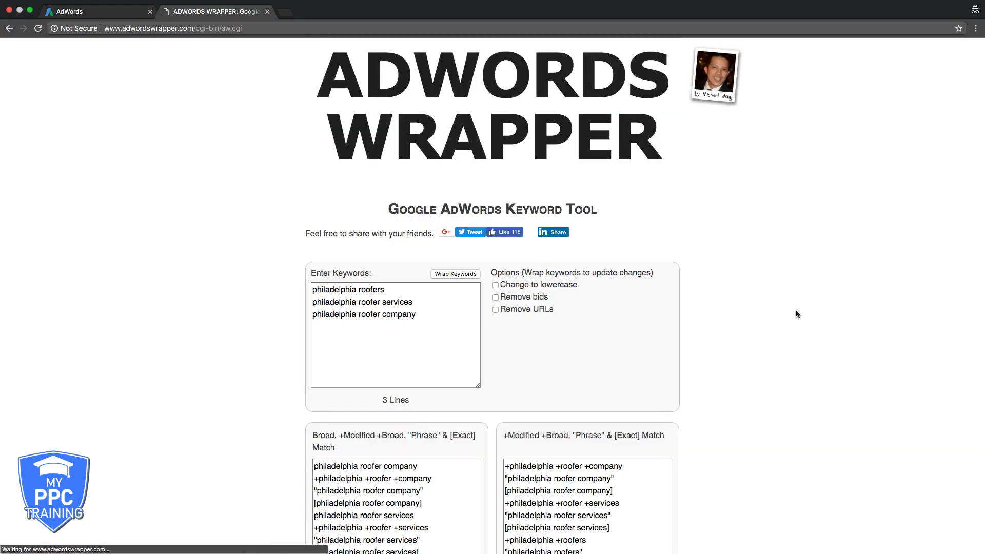
scroll(796, 304, "down", 3)
scroll(797, 304, "down", 2)
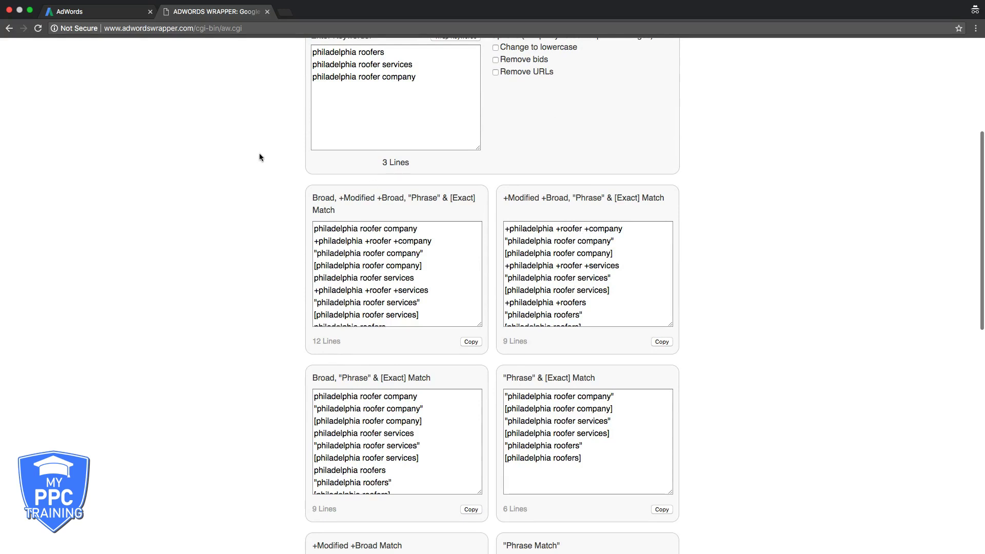
scroll(200, 147, "up", 1)
scroll(224, 190, "up", 3)
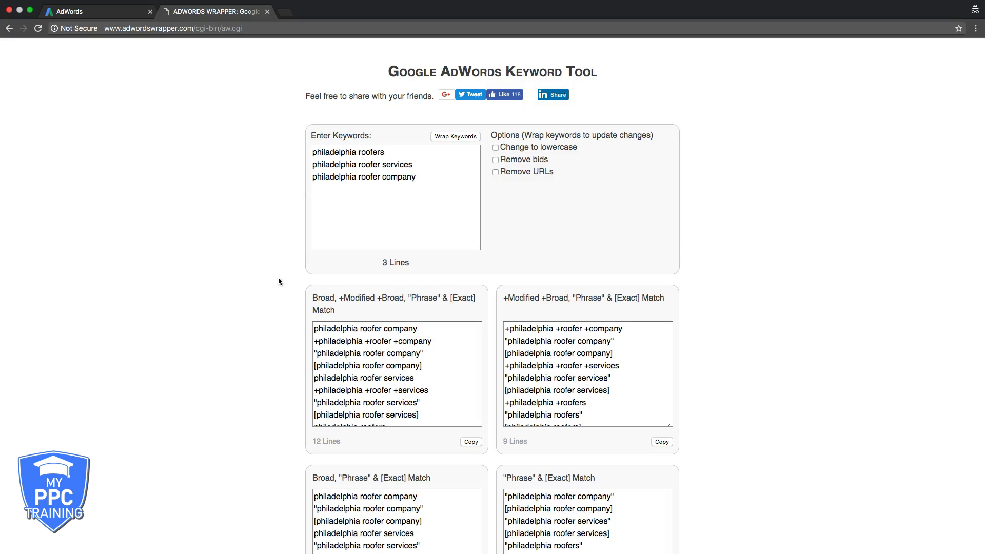
scroll(259, 285, "down", 3)
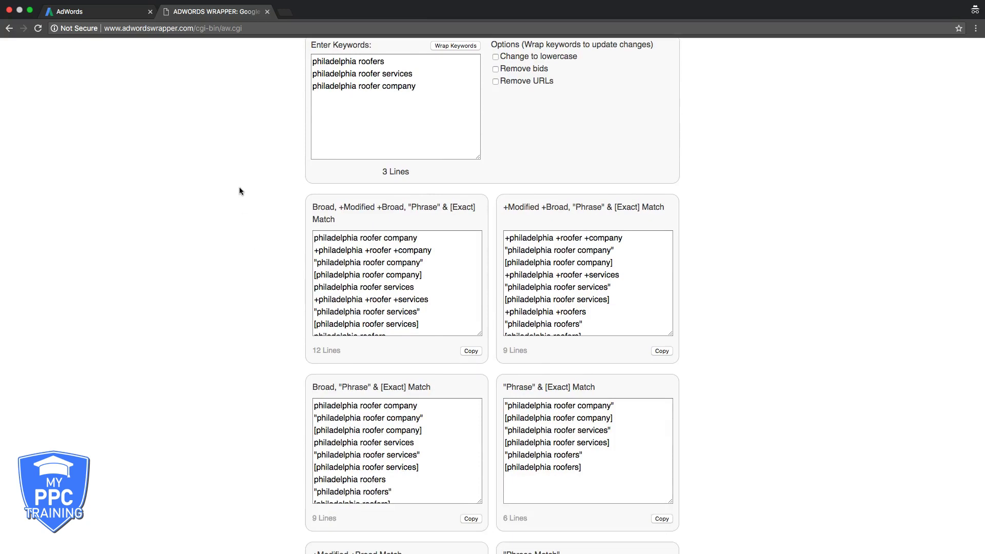
scroll(239, 188, "up", 1)
scroll(239, 187, "down", 3)
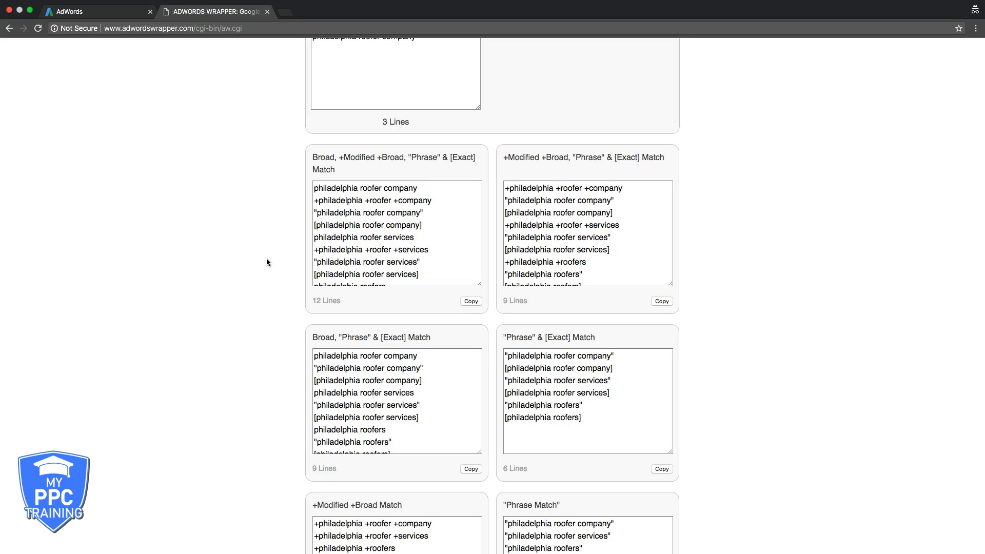
scroll(260, 263, "up", 2)
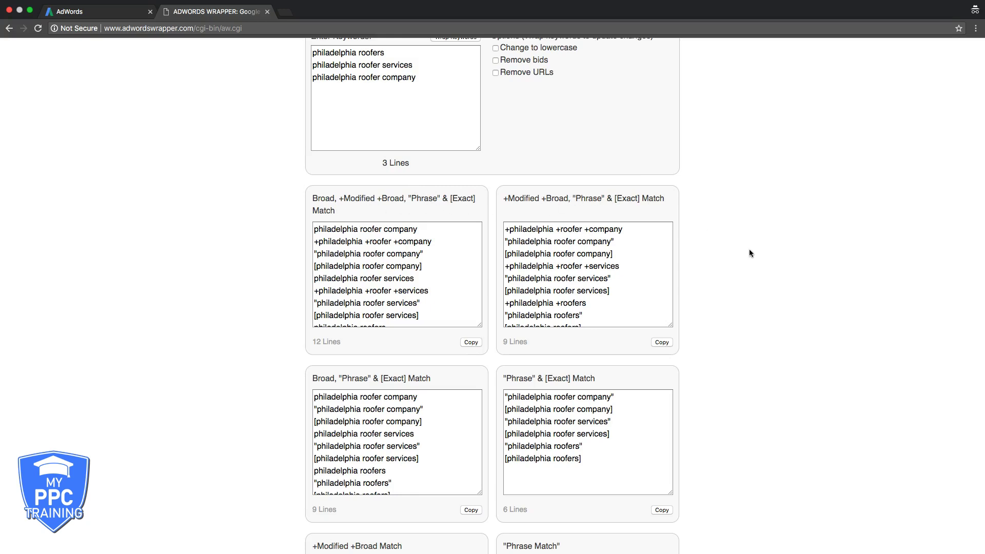
scroll(749, 253, "down", 3)
scroll(749, 252, "down", 2)
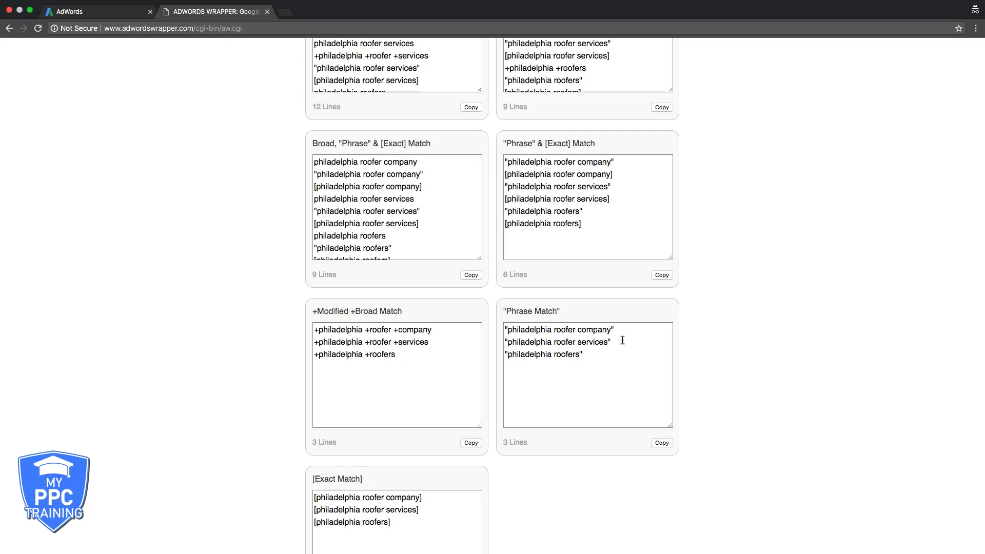
scroll(737, 315, "down", 1)
scroll(736, 314, "down", 4)
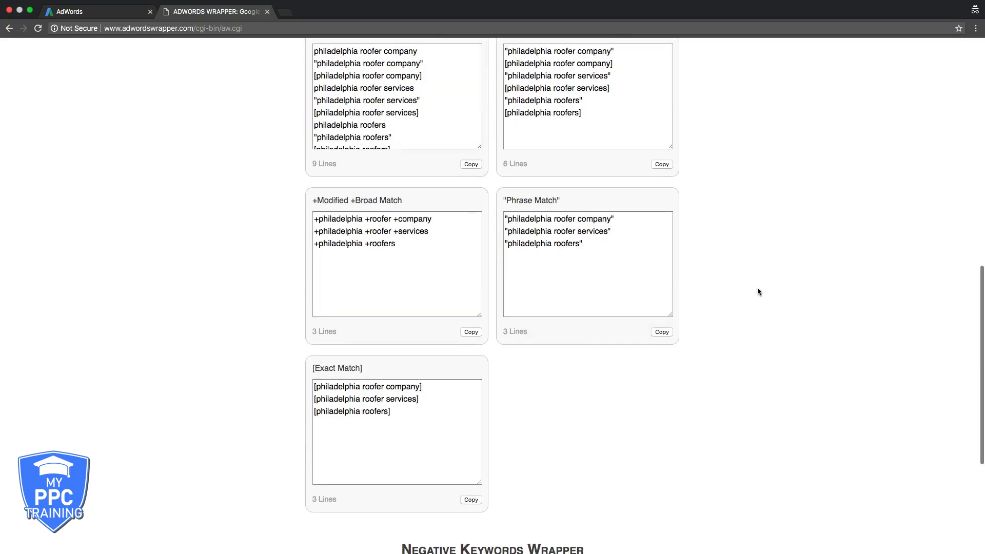
scroll(757, 292, "up", 5)
scroll(742, 326, "up", 2)
scroll(742, 327, "up", 2)
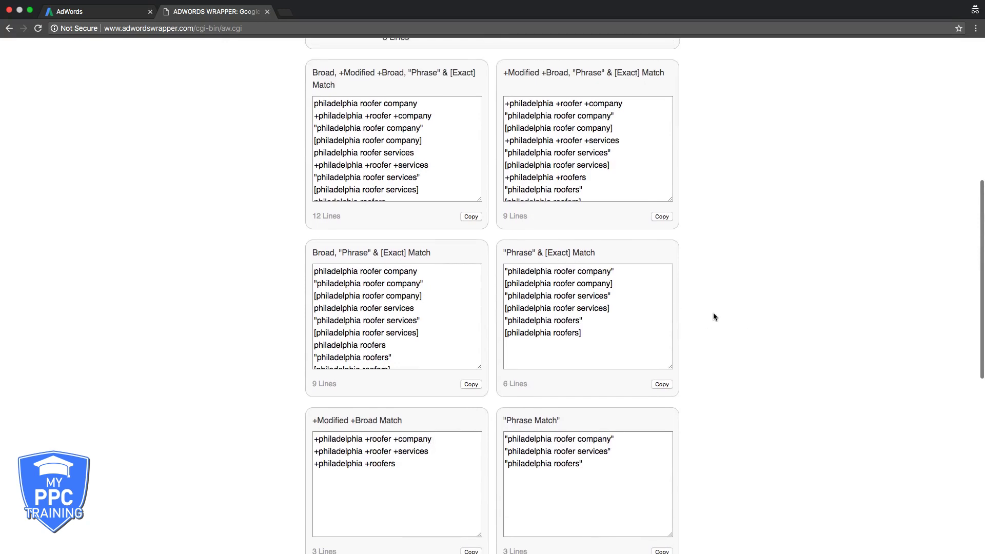
scroll(713, 314, "down", 7)
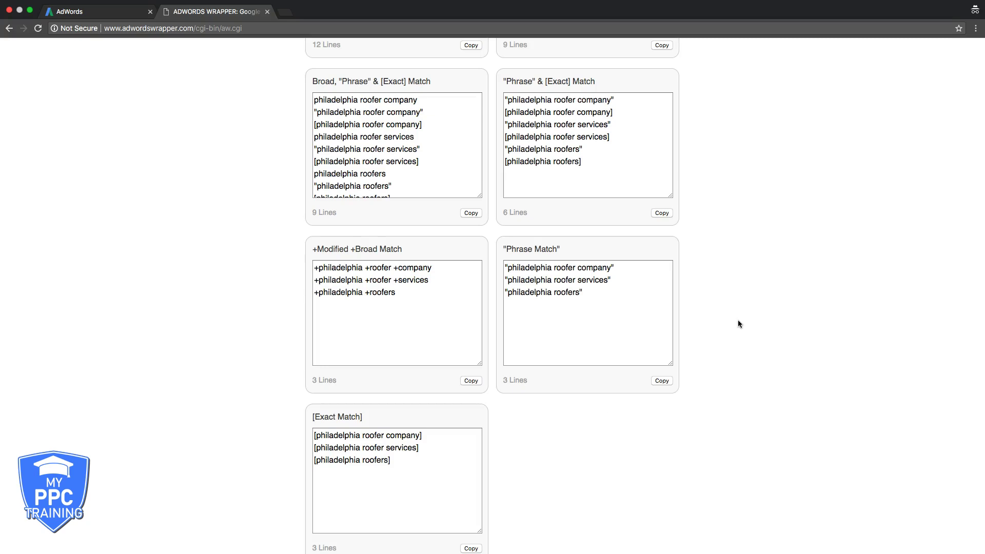
scroll(737, 324, "up", 5)
scroll(738, 323, "up", 3)
scroll(738, 323, "up", 1)
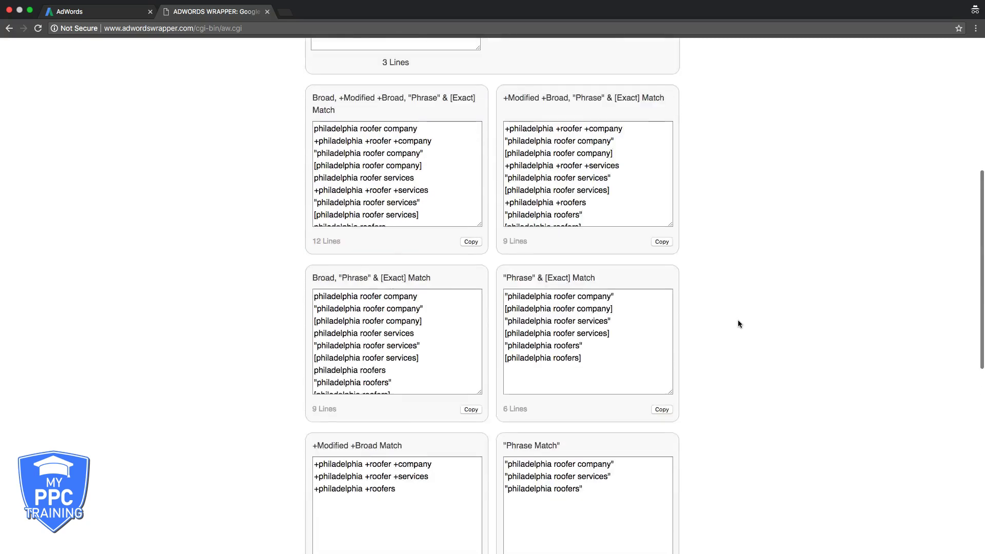
scroll(739, 323, "up", 1)
scroll(738, 323, "up", 3)
scroll(739, 324, "up", 1)
scroll(738, 323, "up", 1)
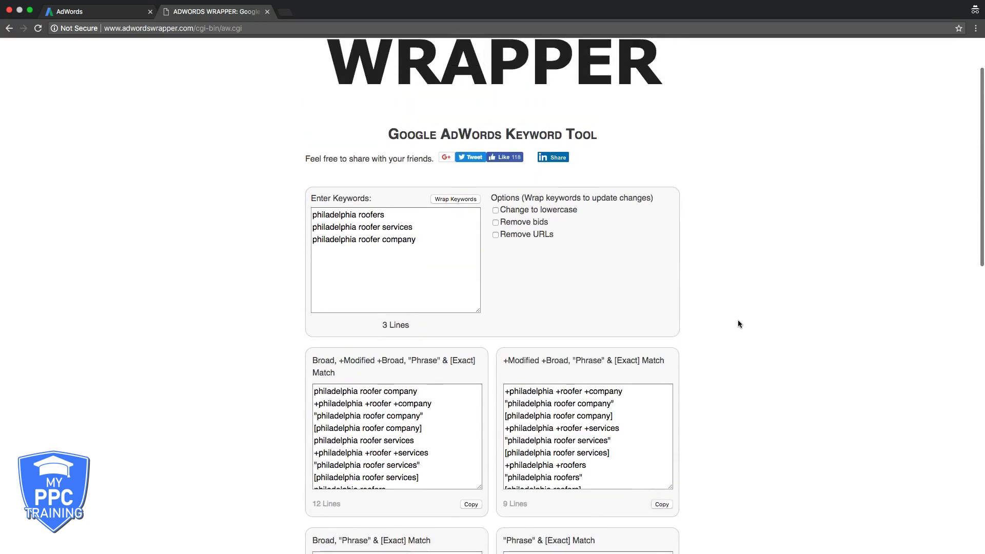
scroll(738, 323, "up", 2)
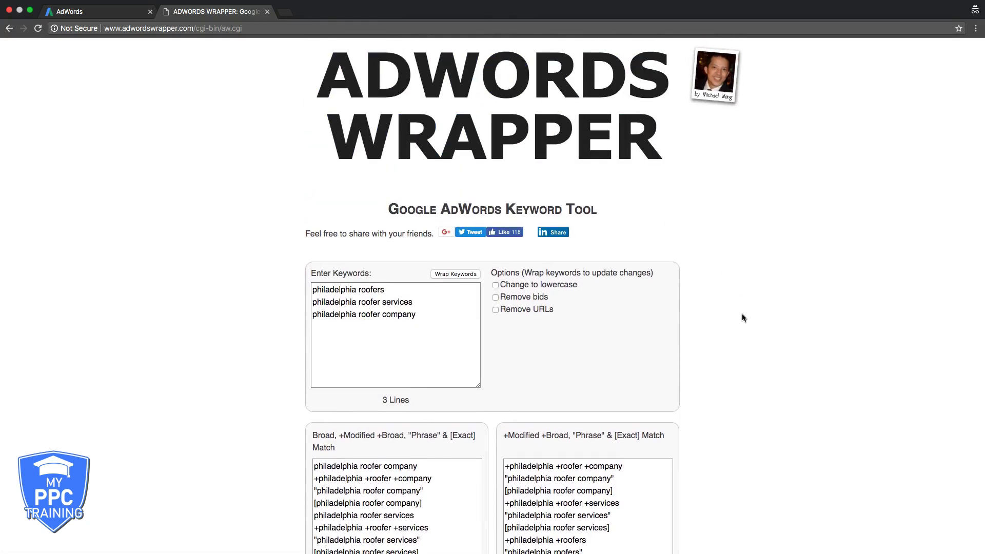
scroll(742, 314, "down", 1)
scroll(742, 315, "down", 2)
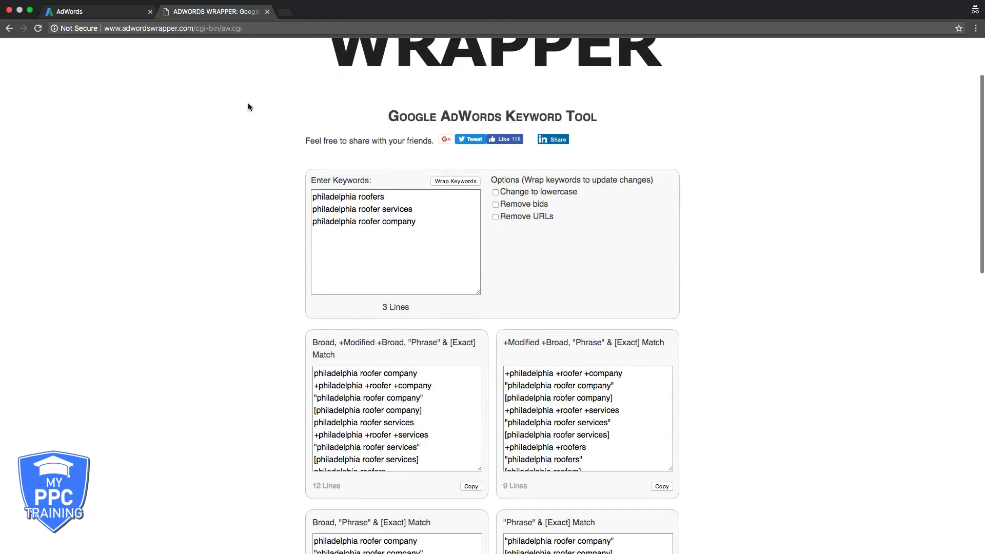
Copy the +Modified +Broad, "Phrase" & [Exact] Match list and return to the AdWords account.
scroll(742, 352, "down", 4)
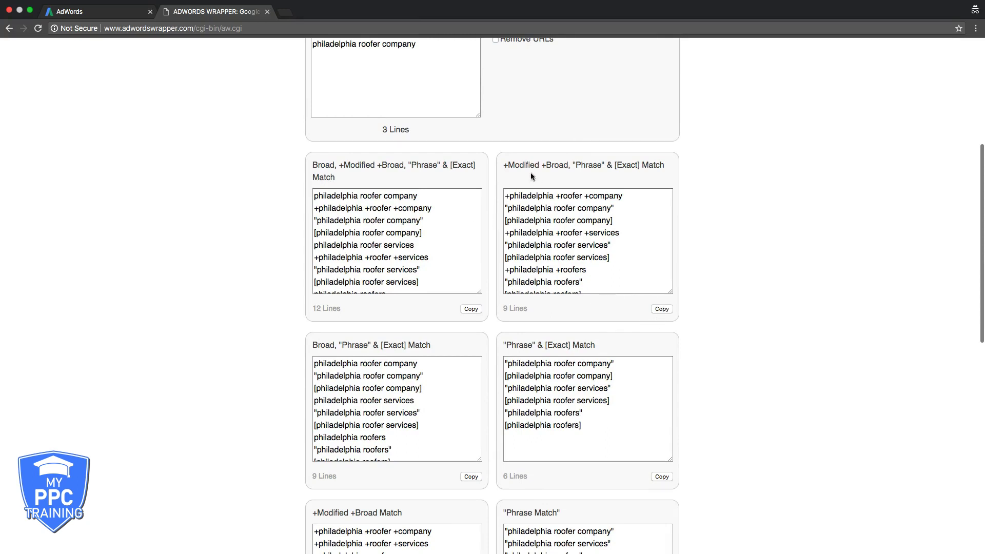
left_click(662, 309)
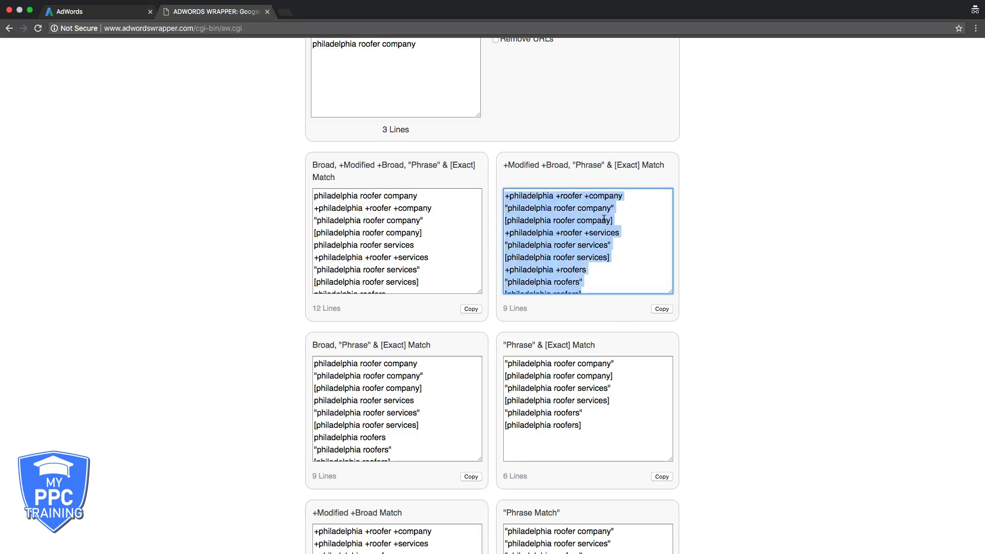
left_click(102, 11)
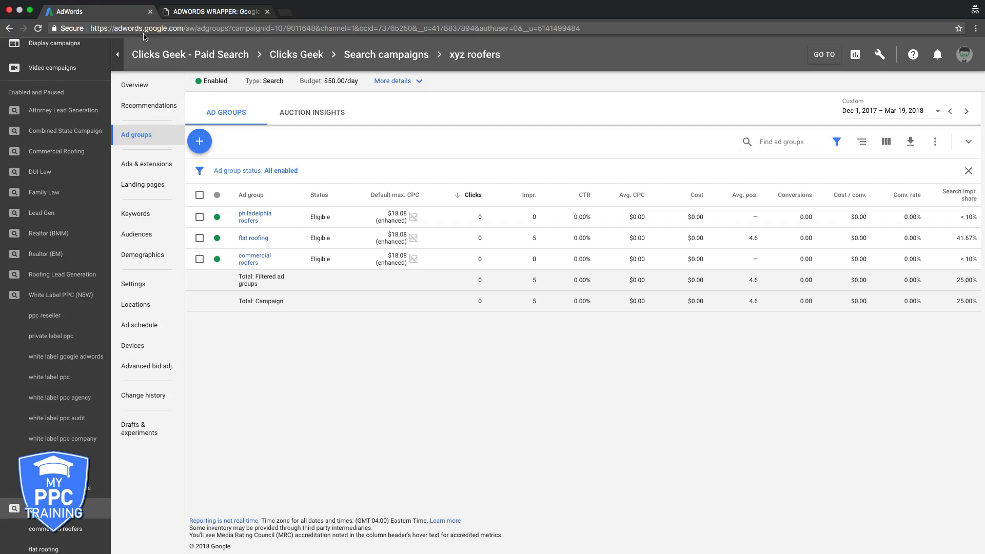
mouse_move(254, 218)
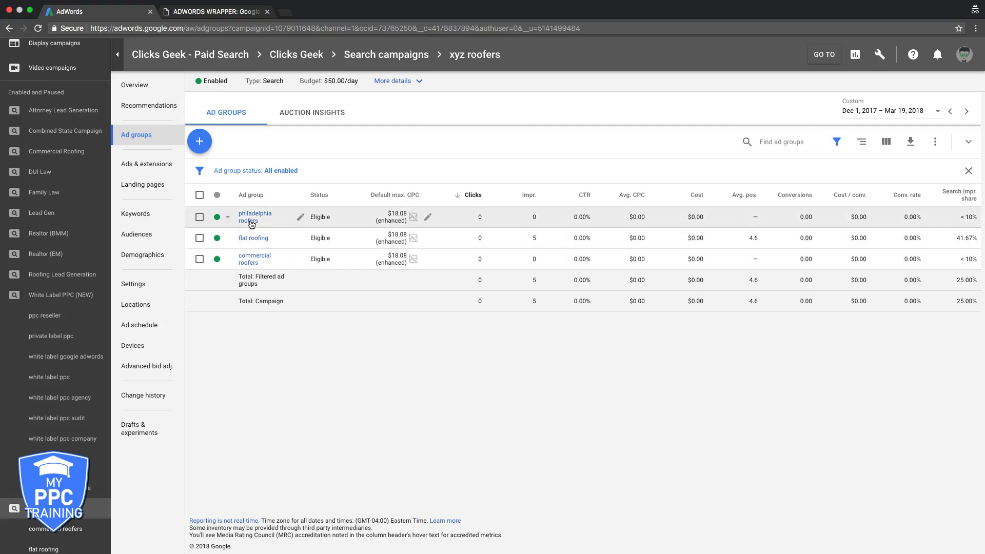
Add the nine copied keywords as new keywords in the philadelphia roofers ad group and save.
left_click(253, 220)
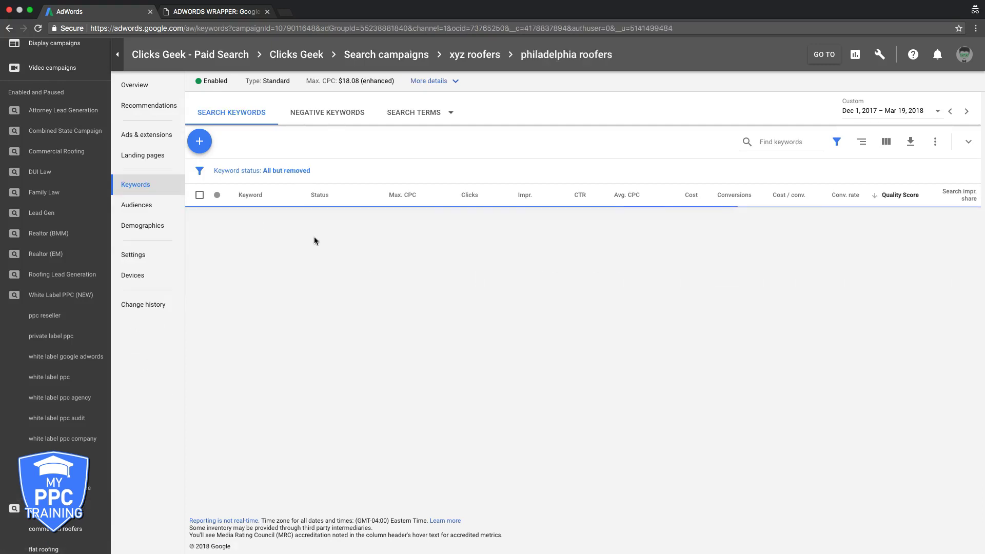
scroll(203, 149, "down", 2)
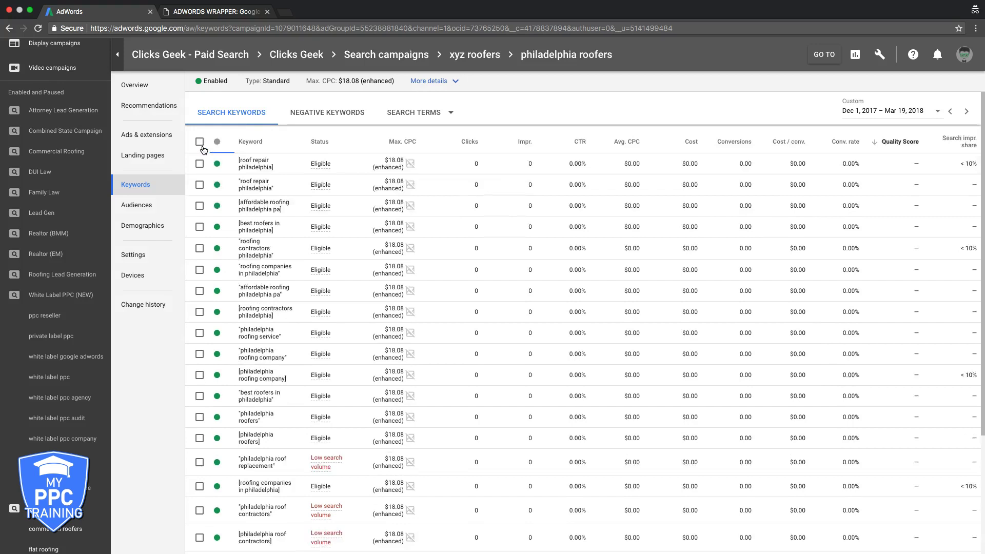
left_click(256, 190)
key("ctrl+v")
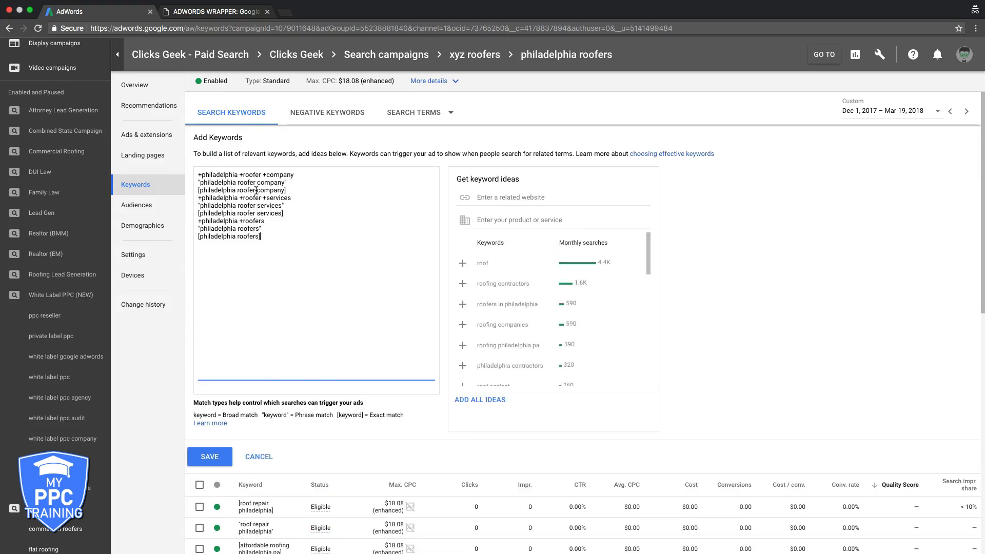
left_click(225, 461)
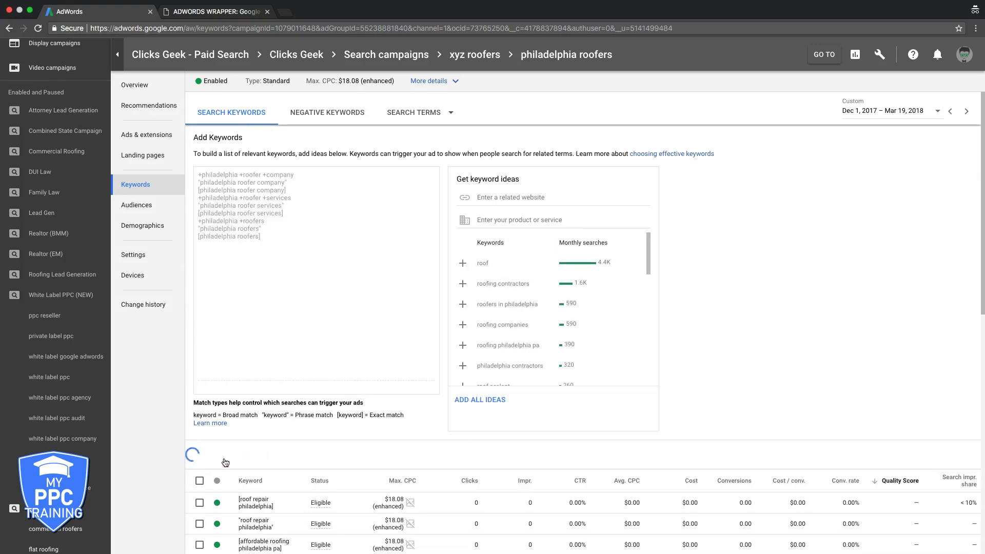